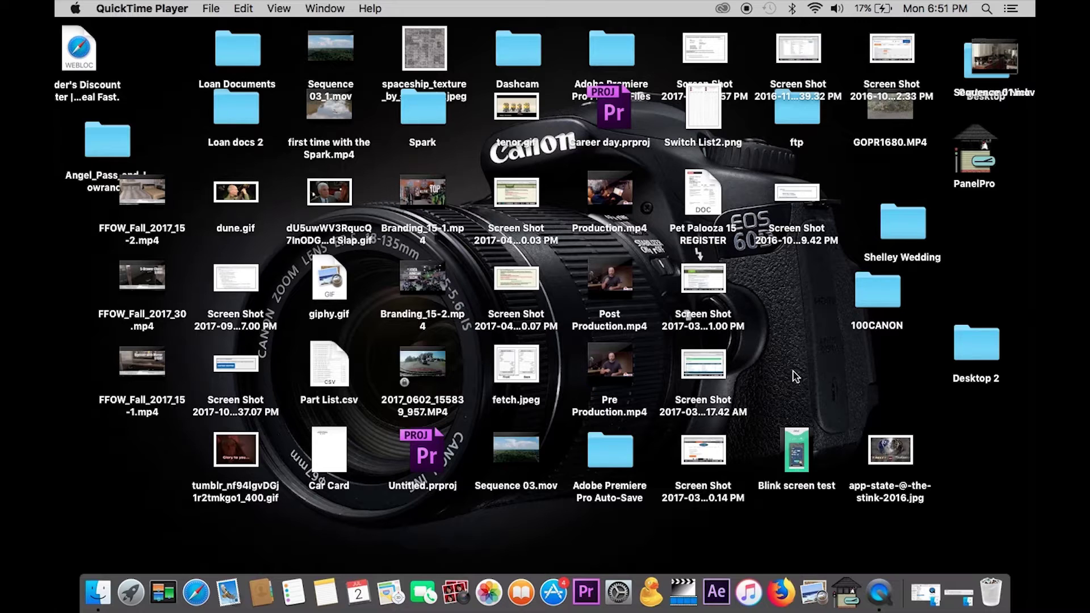
Launch PanelPro
{"action": "left_click", "coordinate": [974, 168]}
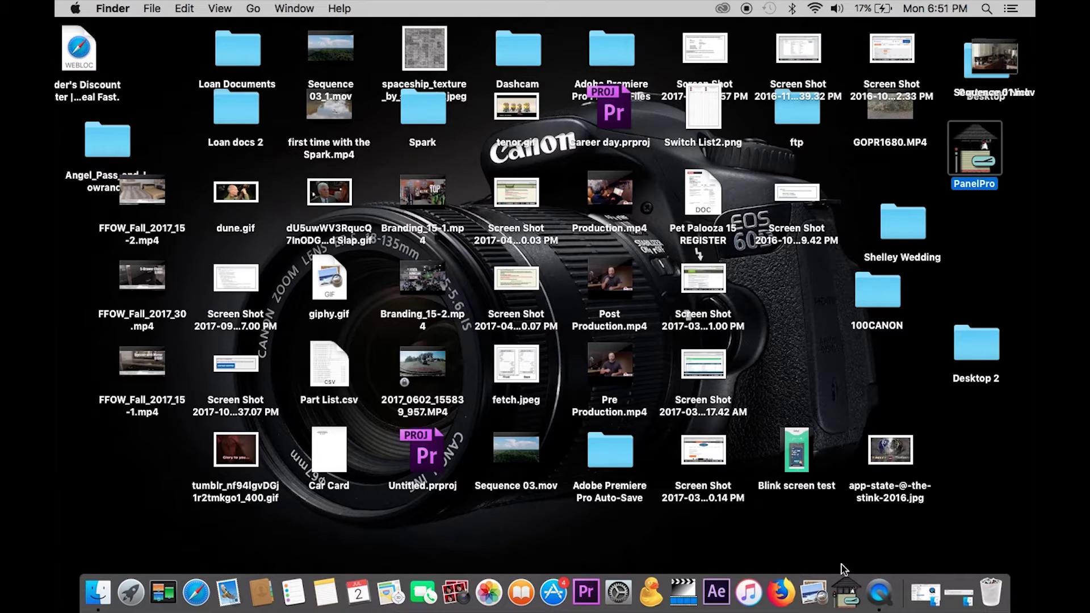
{"action": "right_click", "coordinate": [845, 592]}
{"action": "left_click", "coordinate": [853, 546]}
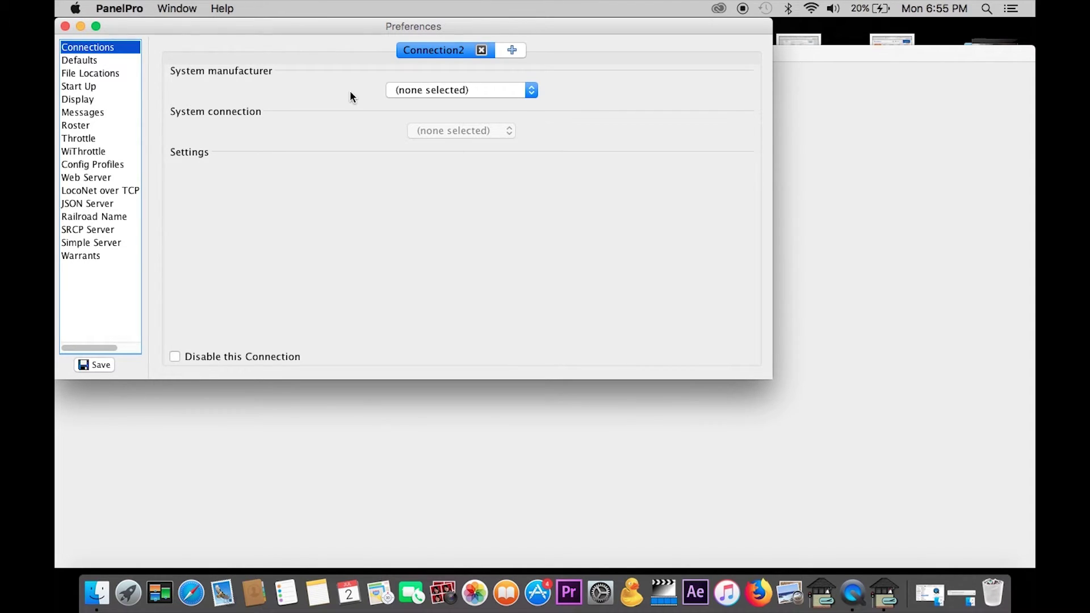
Set the connection's system manufacturer to DCC++ and its system connection to DCC++ Serial Port
{"action": "left_click", "coordinate": [415, 91]}
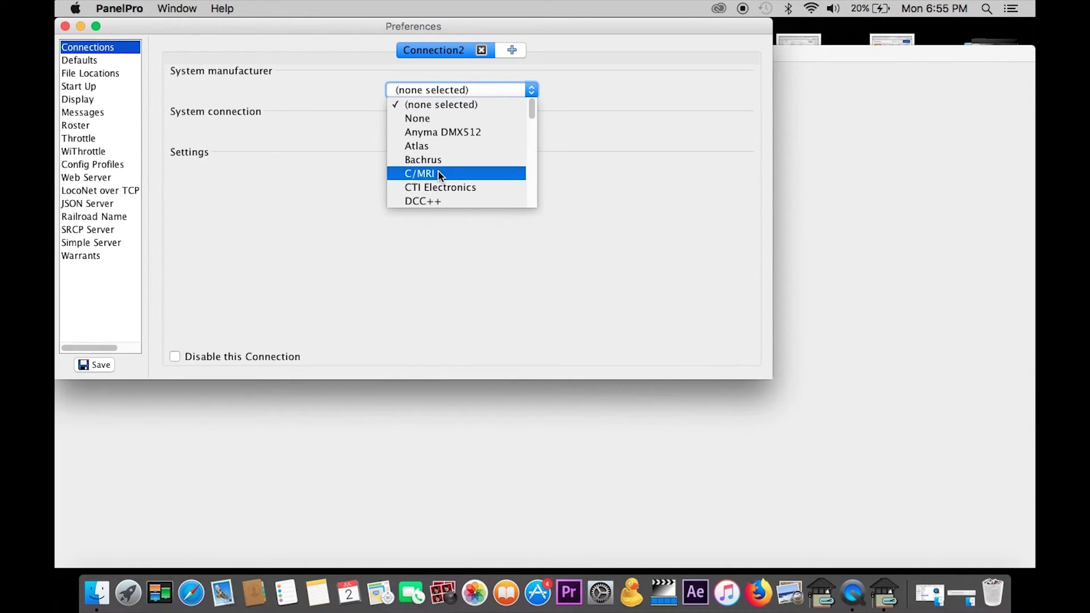
{"action": "mouse_move", "coordinate": [532, 111]}
{"action": "left_mouse_down"}
{"action": "mouse_move", "coordinate": [531, 198]}
{"action": "mouse_move", "coordinate": [526, 126]}
{"action": "left_mouse_up"}
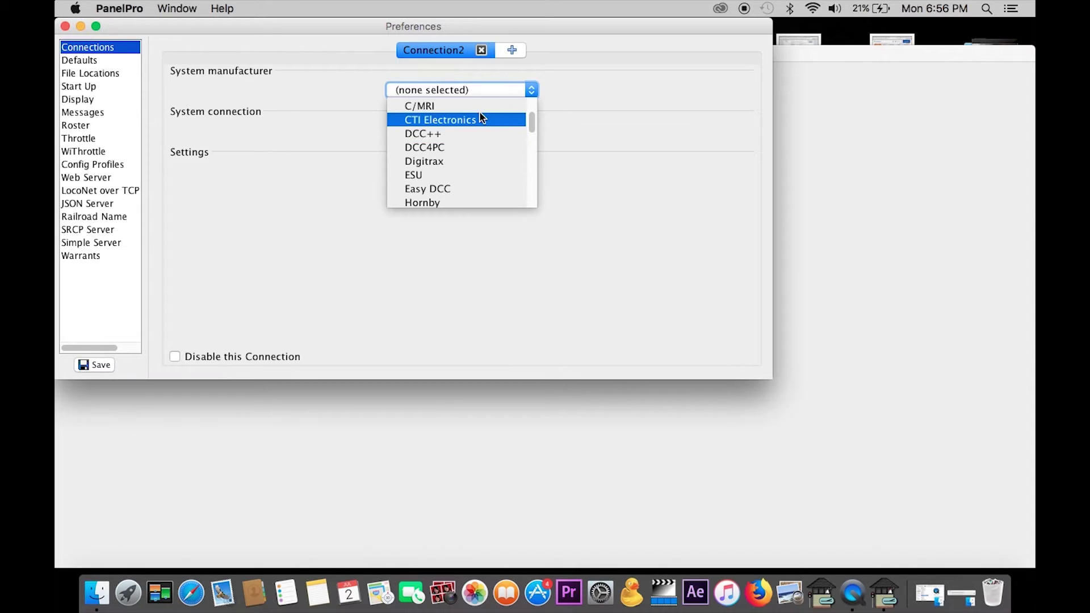
{"action": "left_click", "coordinate": [419, 134]}
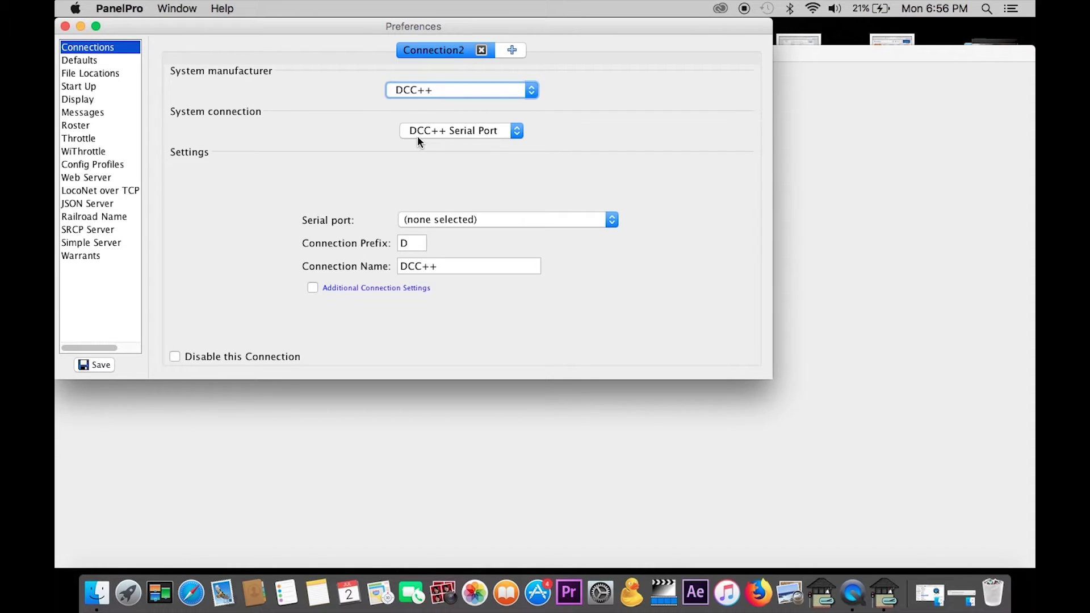
{"action": "left_click", "coordinate": [423, 134]}
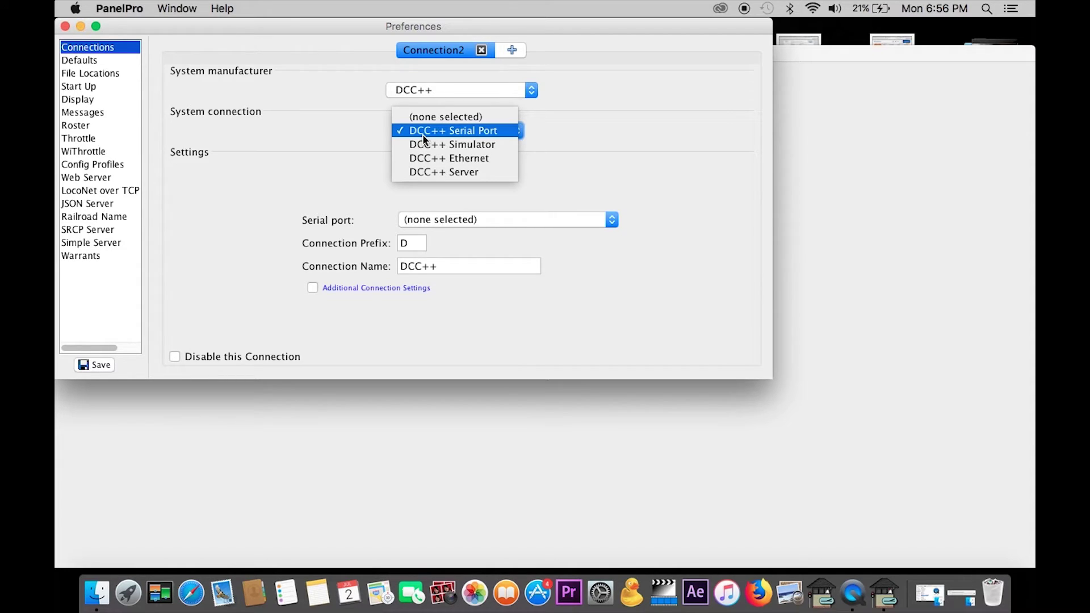
{"action": "left_click", "coordinate": [422, 134]}
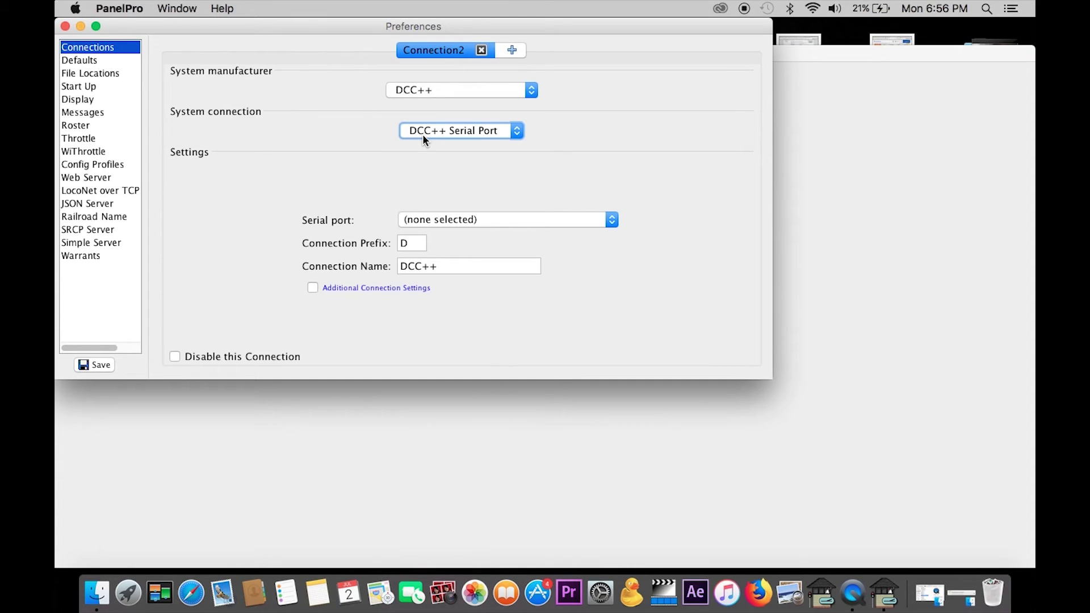
Assign serial port cu.usbmodem1411 to the connection, then save the preferences and restart PanelPro
{"action": "left_click", "coordinate": [483, 221]}
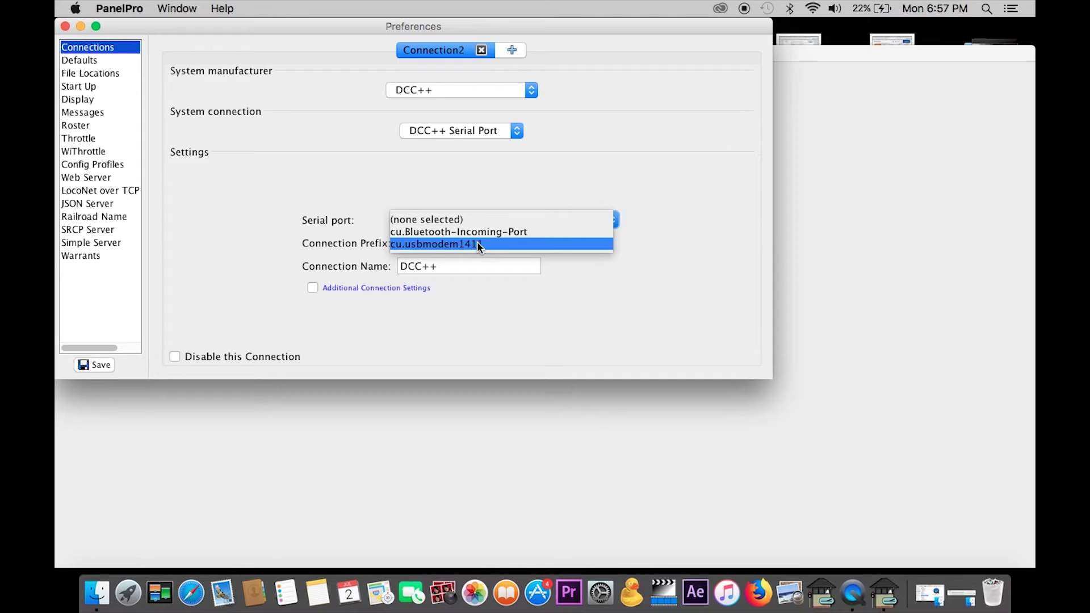
{"action": "left_click", "coordinate": [478, 244]}
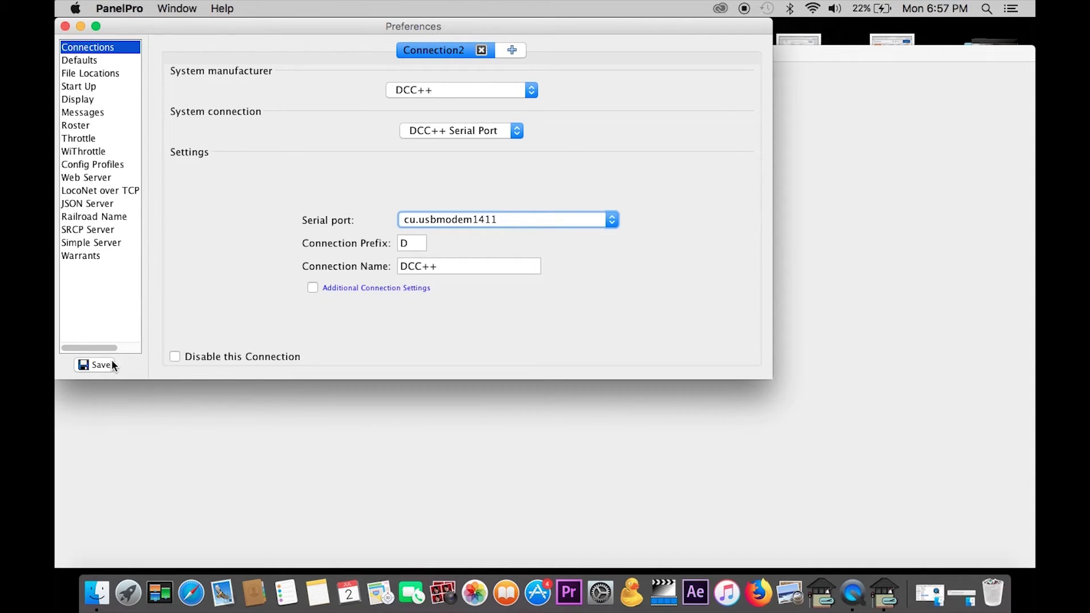
{"action": "left_click", "coordinate": [96, 364]}
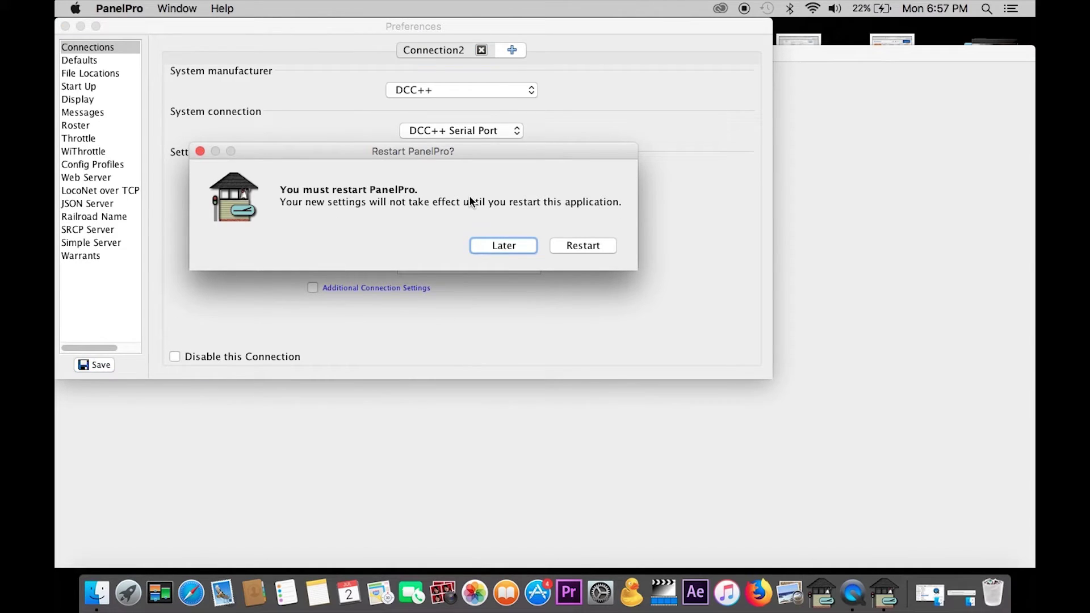
{"action": "left_click", "coordinate": [579, 248]}
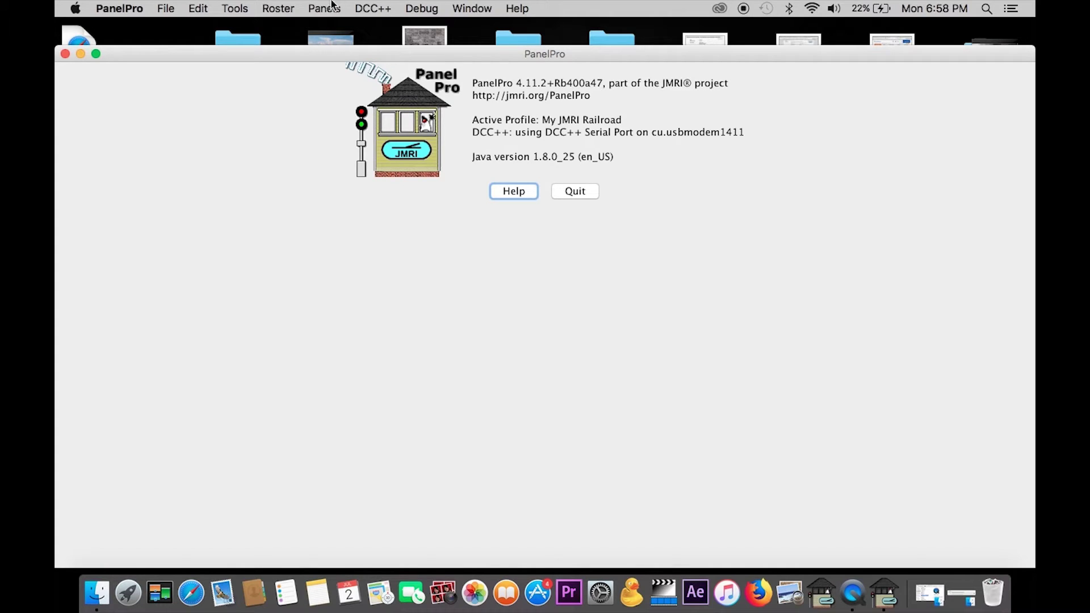
Open the locomotive roster window
{"action": "left_click", "coordinate": [234, 8]}
{"action": "left_click", "coordinate": [142, 134]}
{"action": "left_click", "coordinate": [275, 9]}
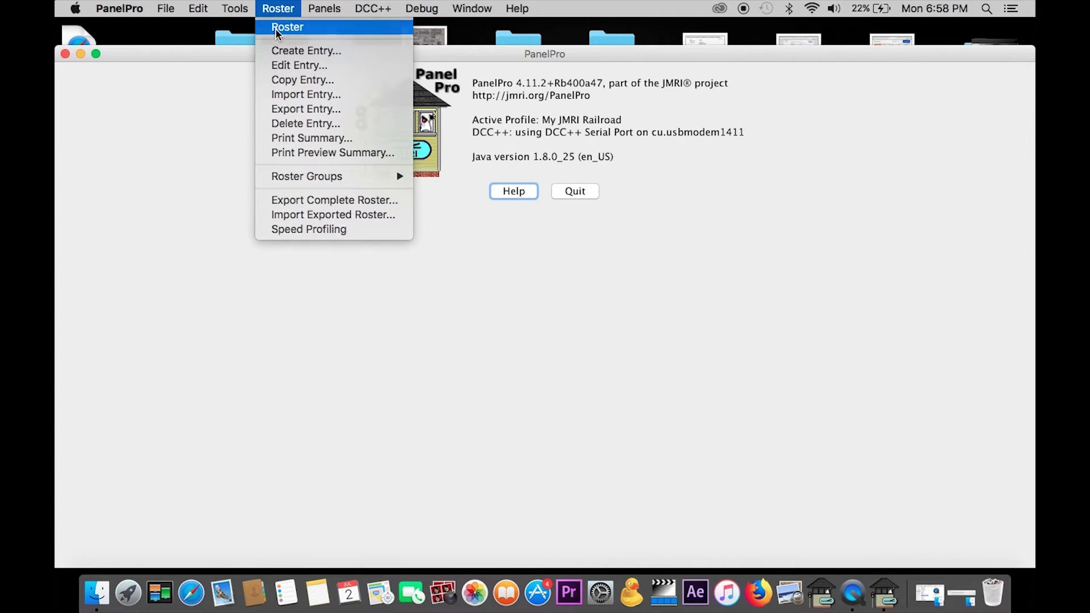
{"action": "left_click", "coordinate": [276, 31]}
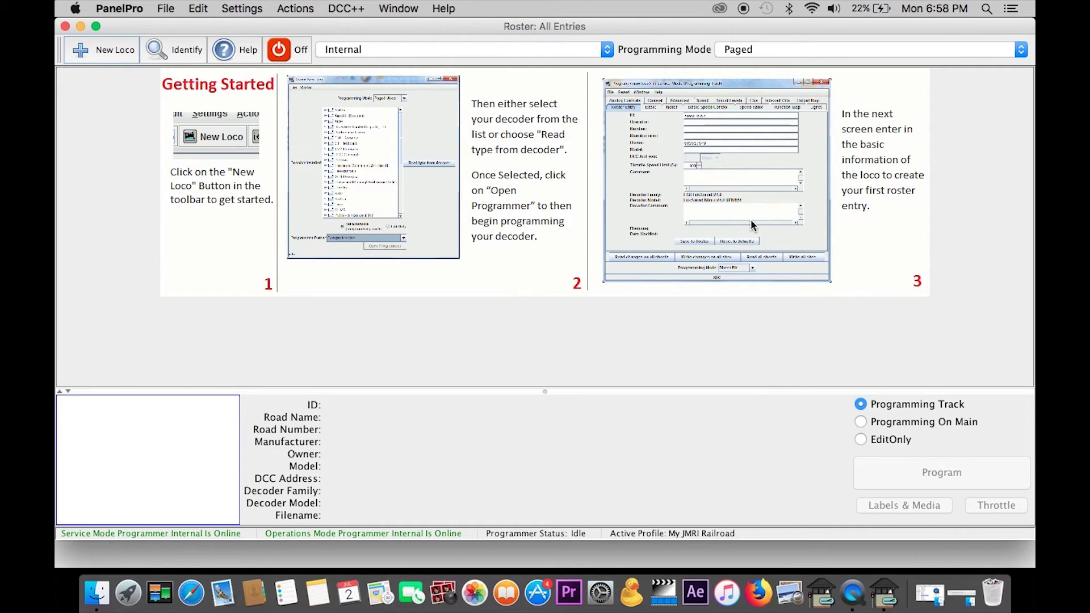
Set the roster's programmer connection to DCC++ and turn the track power on
{"action": "left_click", "coordinate": [604, 50]}
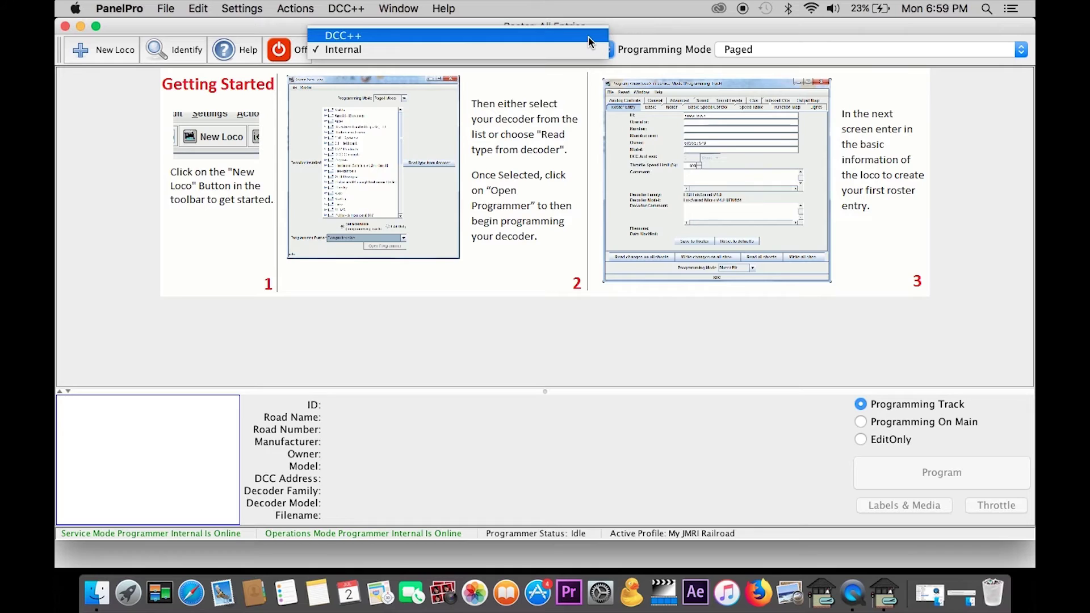
{"action": "left_click", "coordinate": [588, 36]}
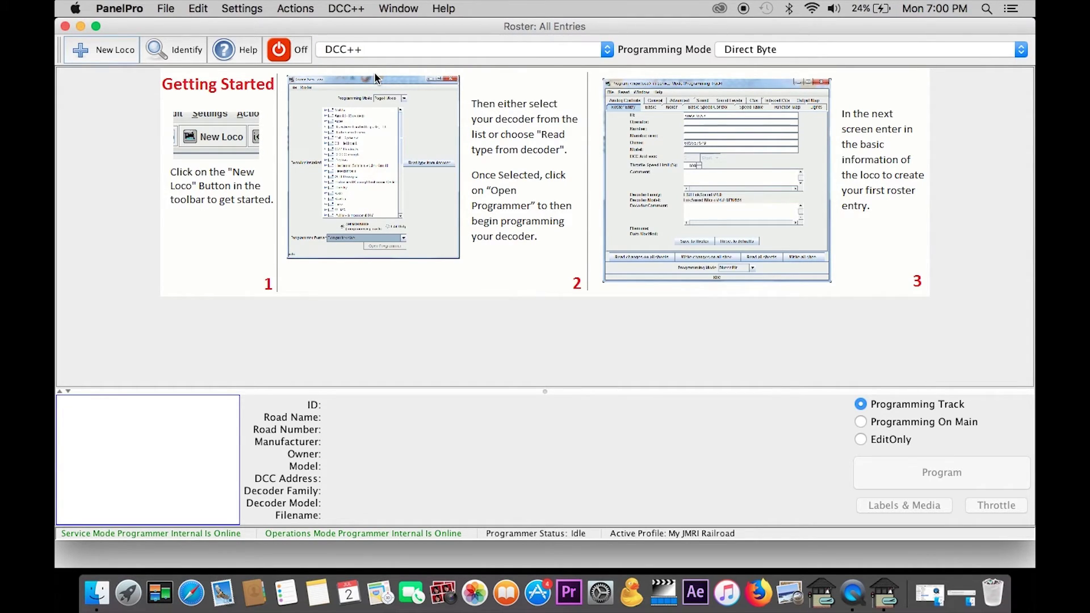
{"action": "left_click", "coordinate": [278, 51]}
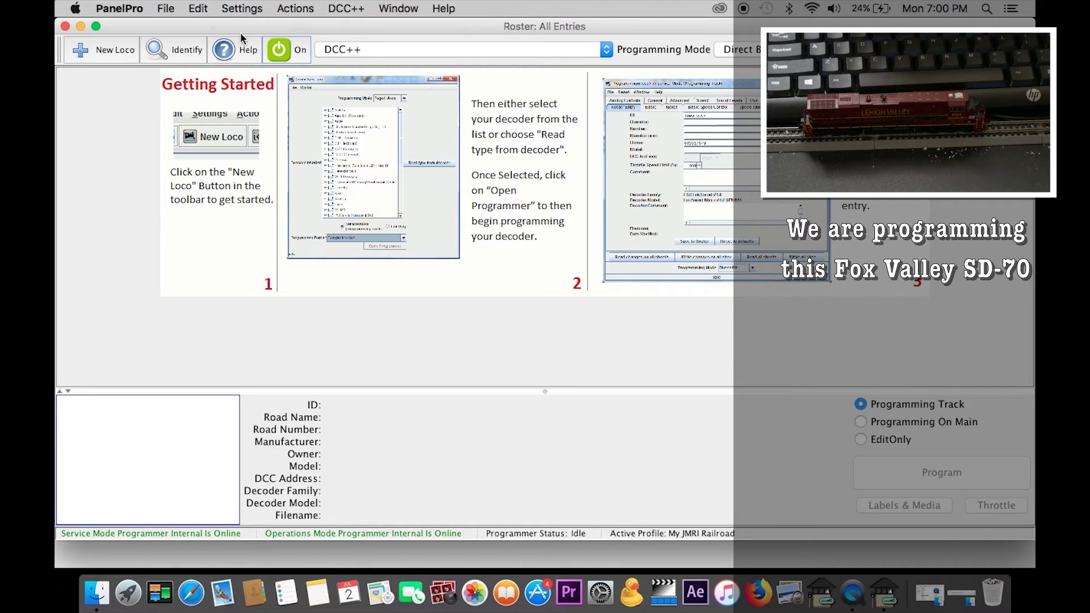
Start a new loco entry over the DCC++ connection and read the type from its decoder
{"action": "left_click", "coordinate": [106, 50]}
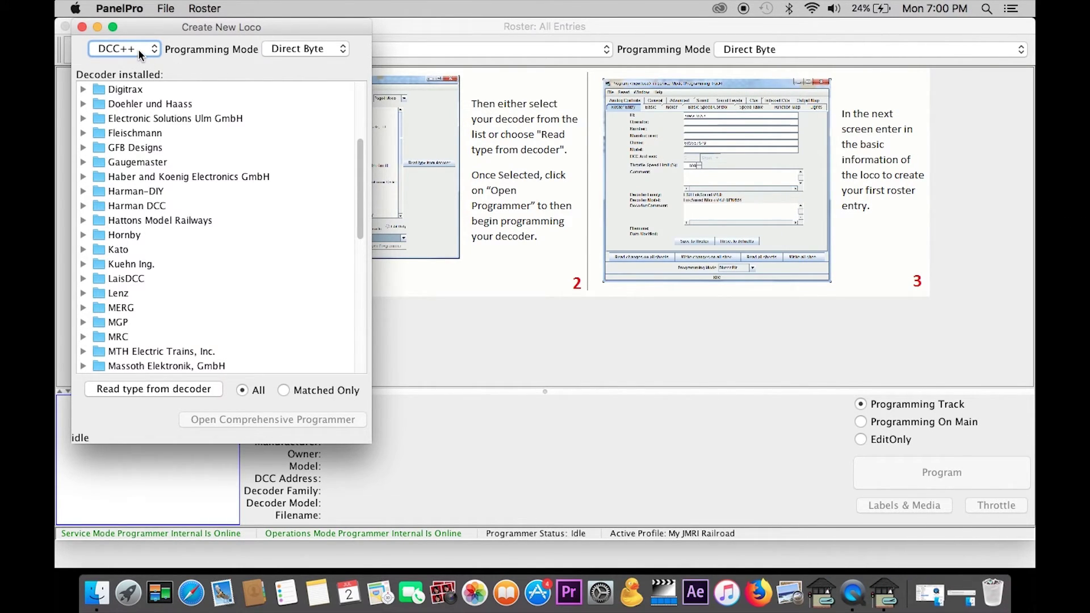
{"action": "left_click", "coordinate": [138, 49]}
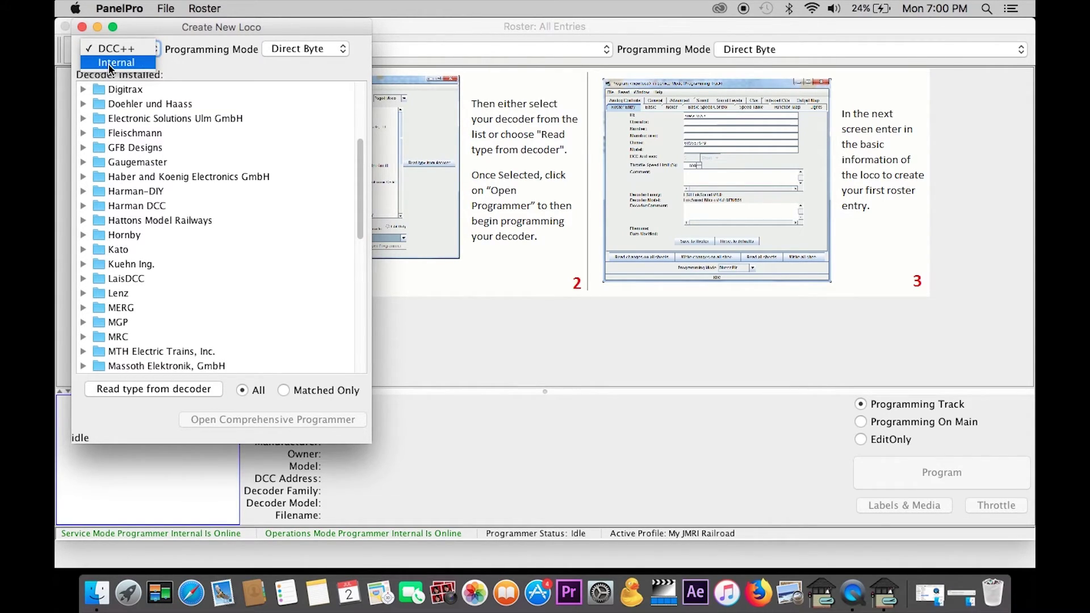
{"action": "left_click", "coordinate": [207, 61]}
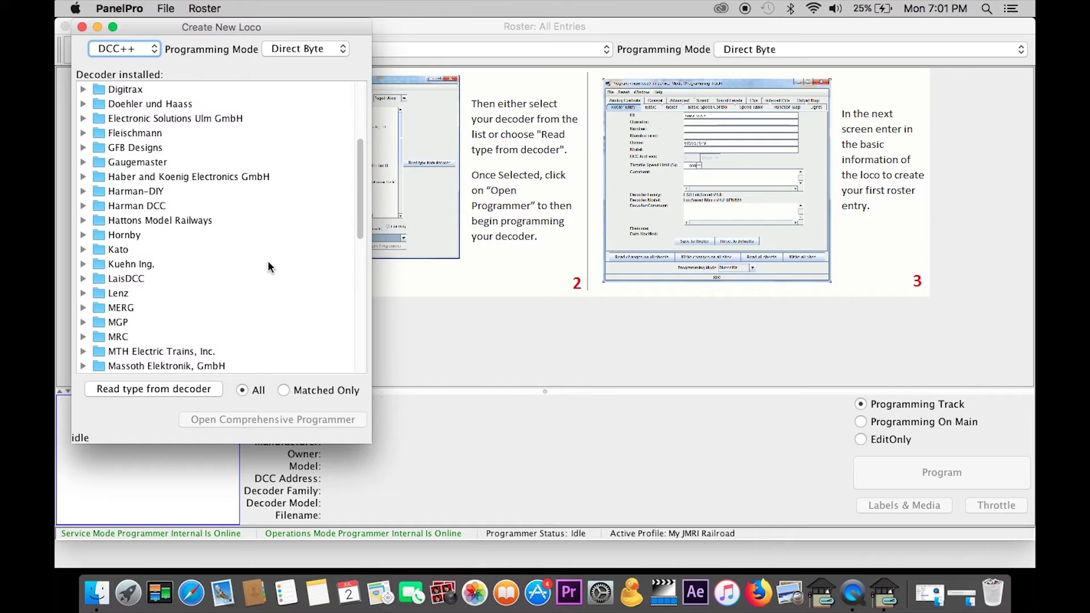
{"action": "left_click", "coordinate": [156, 391]}
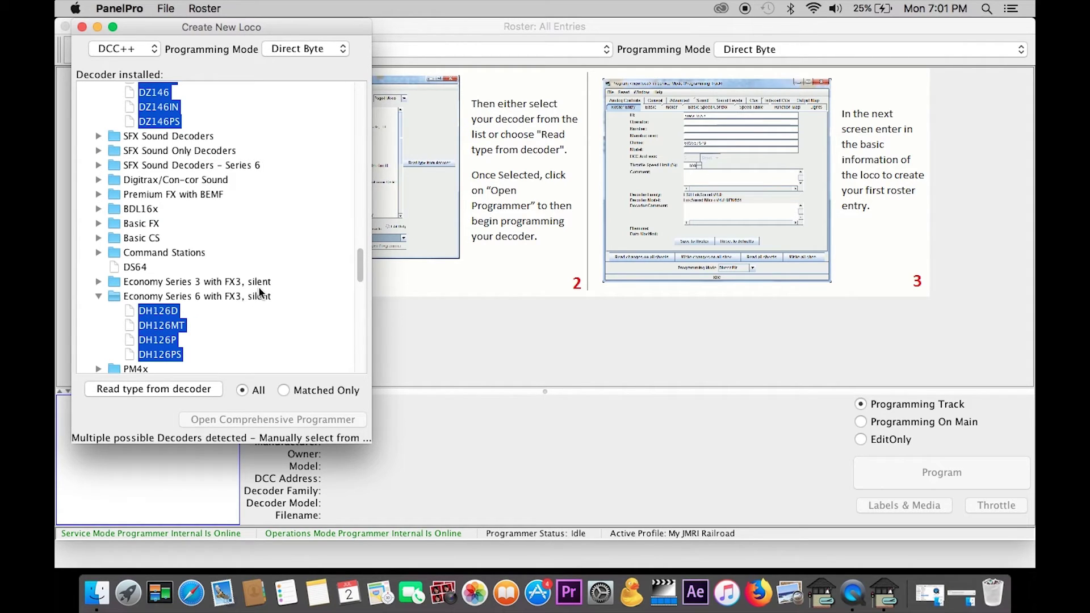
Choose DZ126IN among the detected Digitrax decoders and read the basic roster settings from the locomotive
{"action": "scroll", "coordinate": [280, 249], "scroll_direction": "down", "scroll_amount": 1}
{"action": "scroll", "coordinate": [279, 249], "scroll_direction": "up", "scroll_amount": 5}
{"action": "scroll", "coordinate": [279, 256], "scroll_direction": "up", "scroll_amount": 1}
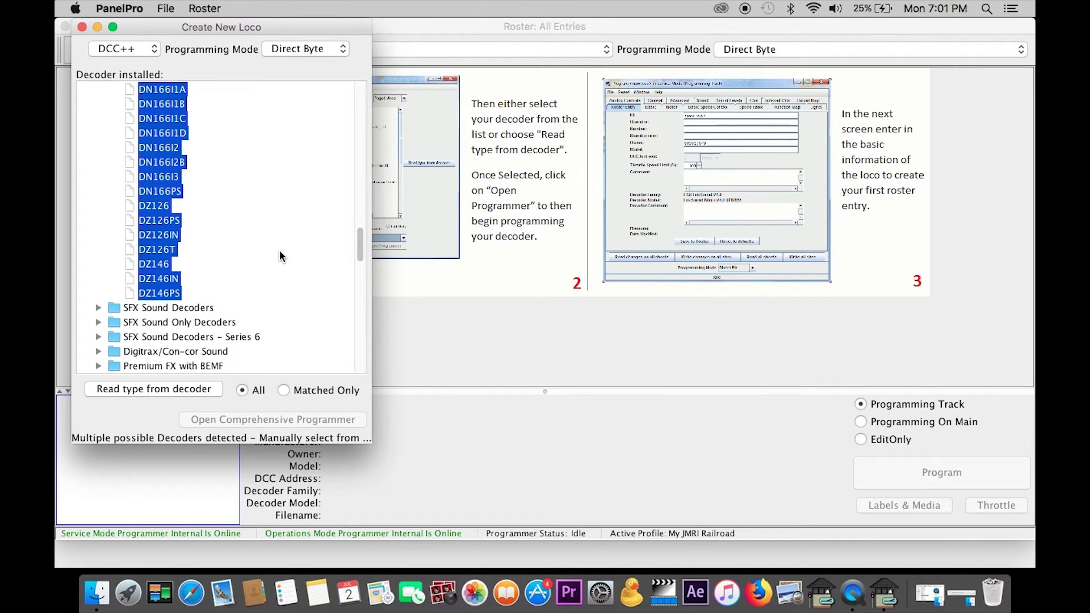
{"action": "left_click", "coordinate": [154, 233]}
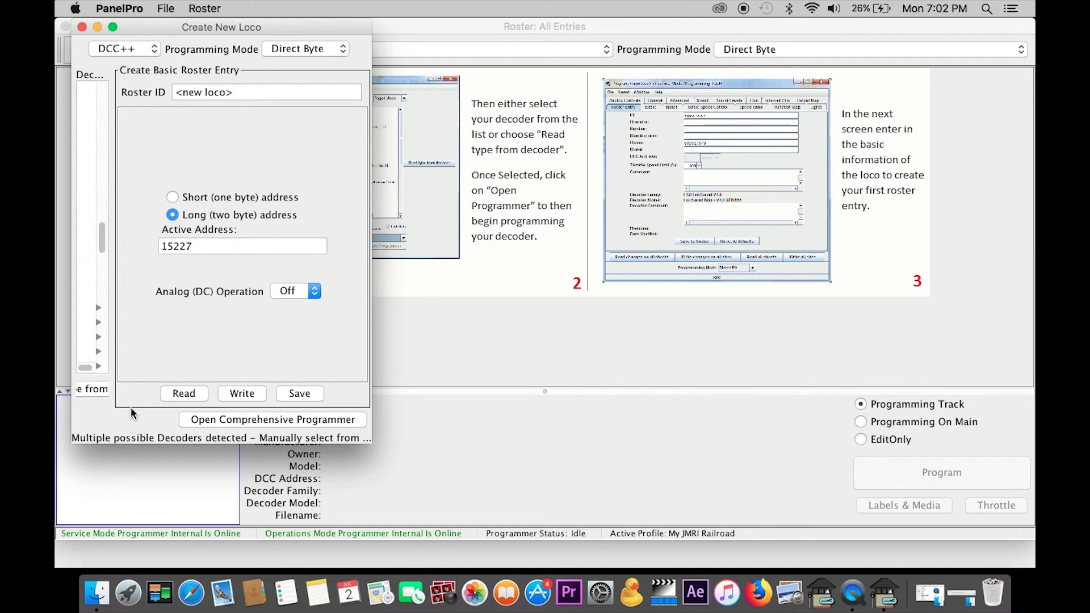
{"action": "left_click", "coordinate": [182, 394]}
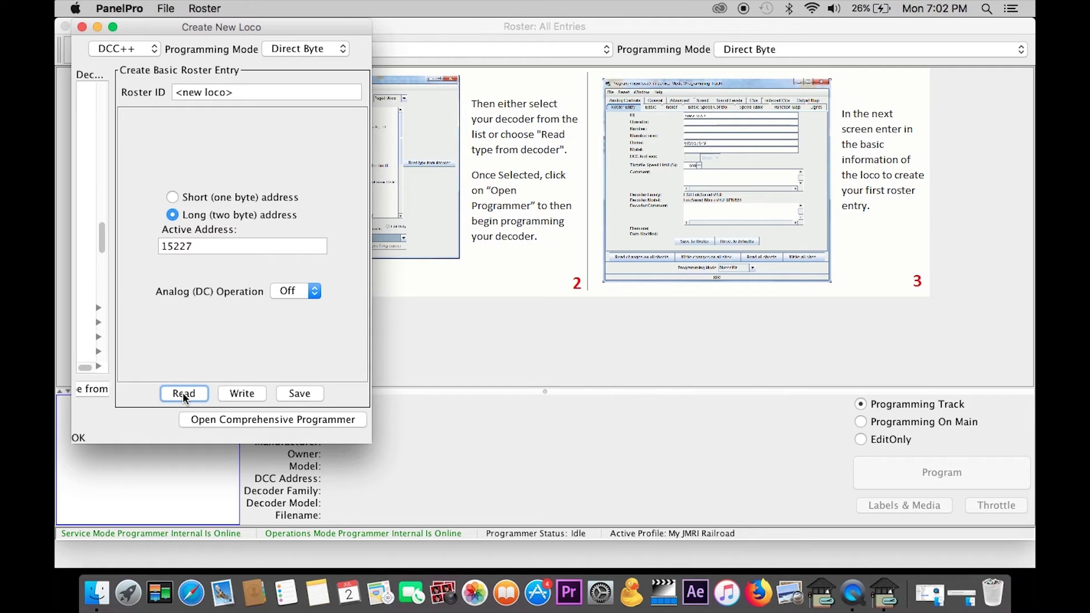
Open the comprehensive programmer and enter the ID "NS 8104 Lehigh Valley" and the road name "Norfolk Southern"
{"action": "left_click", "coordinate": [215, 418]}
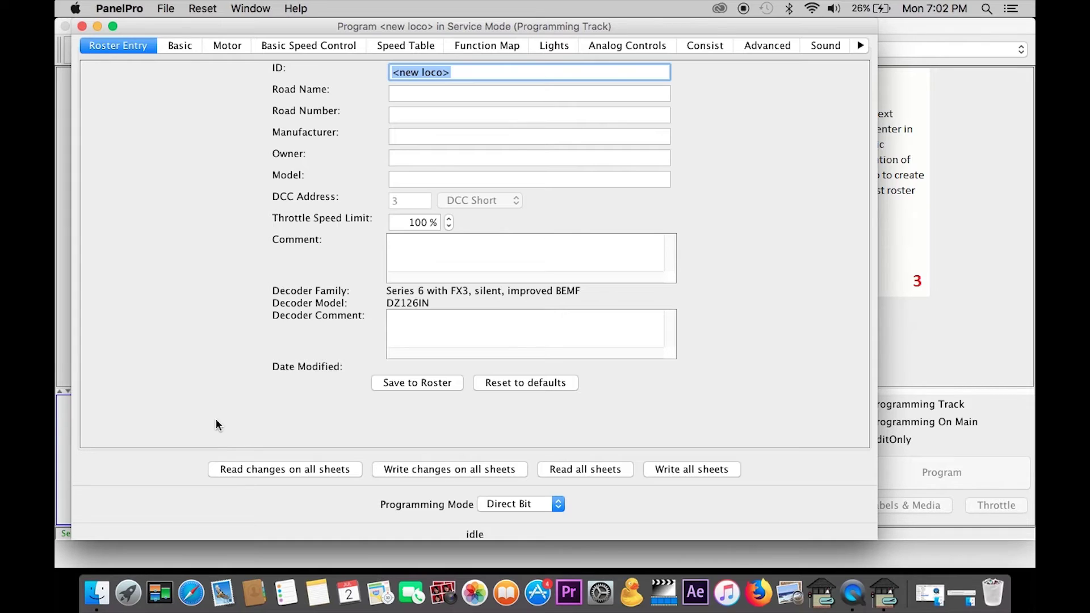
{"action": "left_click", "coordinate": [485, 79]}
{"action": "triple_click", "coordinate": [420, 77]}
{"action": "type", "text": "NS "}
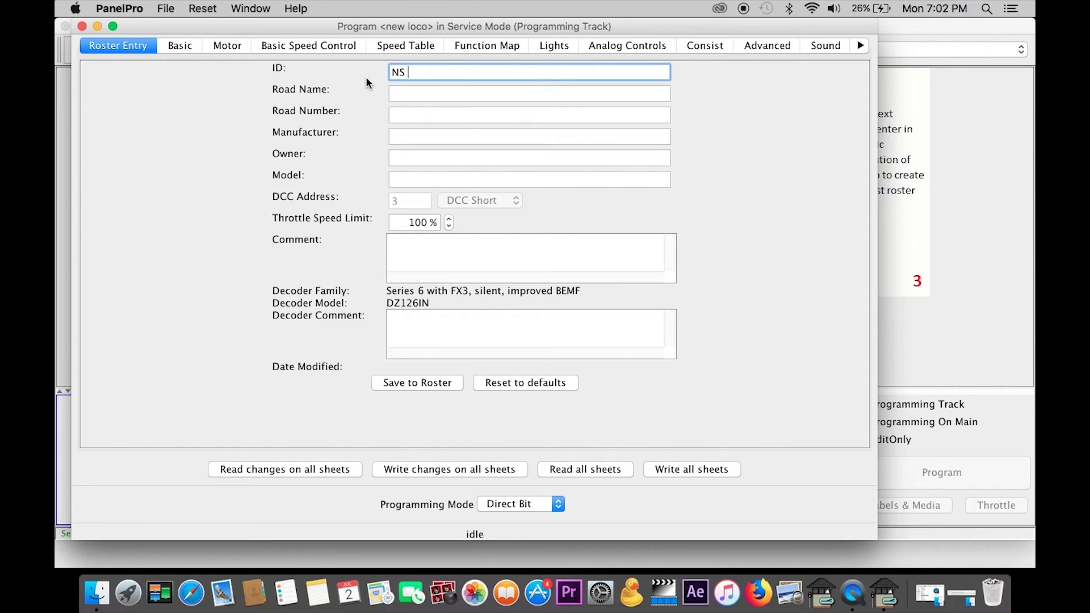
{"action": "type", "text": "8104 Lehigh Valley"}
{"action": "key", "text": "Tab"}
{"action": "type", "text": "Norfolk Southern"}
{"action": "key", "text": "Tab"}
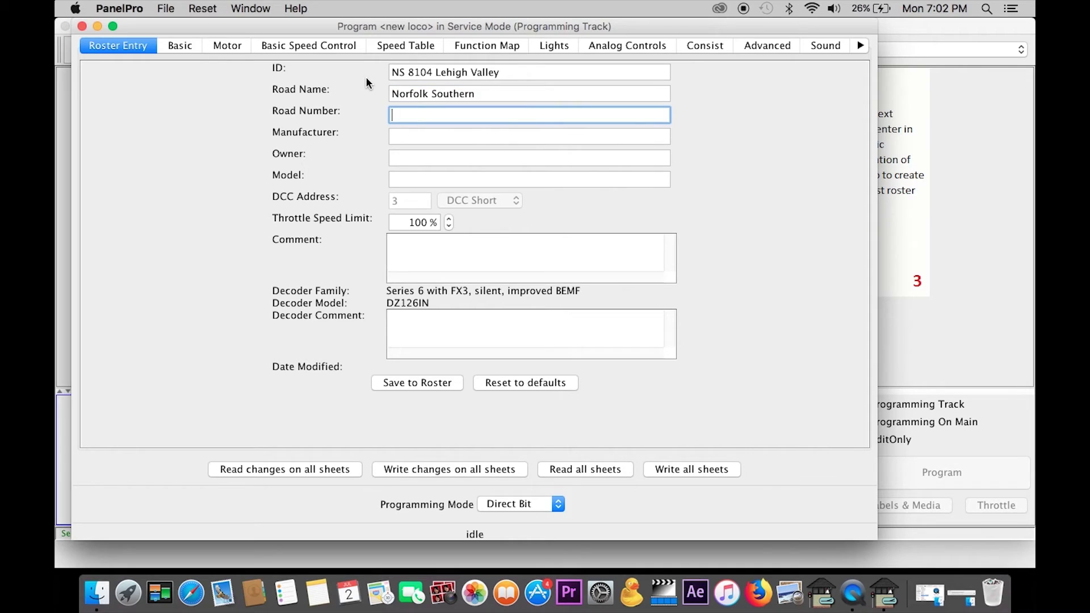
Enter 8104 as the road number and "Fox Valley" as the manufacturer
{"action": "type", "text": "8104"}
{"action": "left_click", "coordinate": [405, 138]}
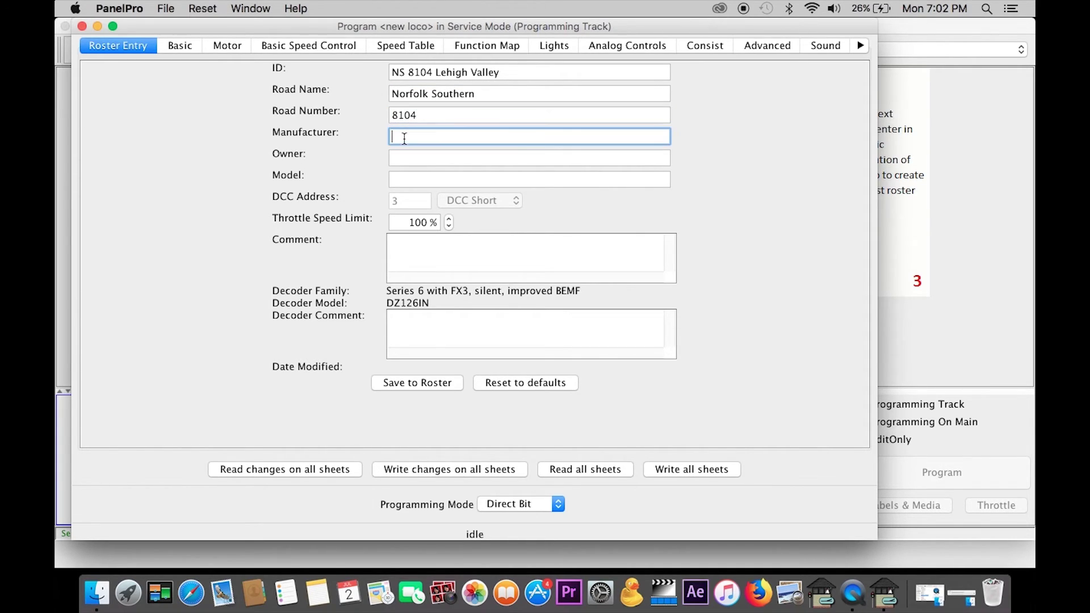
{"action": "type", "text": "Fox Valll=ey"}
{"action": "key", "text": "BackSpace"}
{"action": "key", "text": "BackSpace"}
{"action": "key", "text": "BackSpace"}
{"action": "key", "text": "BackSpace"}
{"action": "type", "text": "ey"}
Read the full Basic sheet from the decoder
{"action": "left_click", "coordinate": [180, 46]}
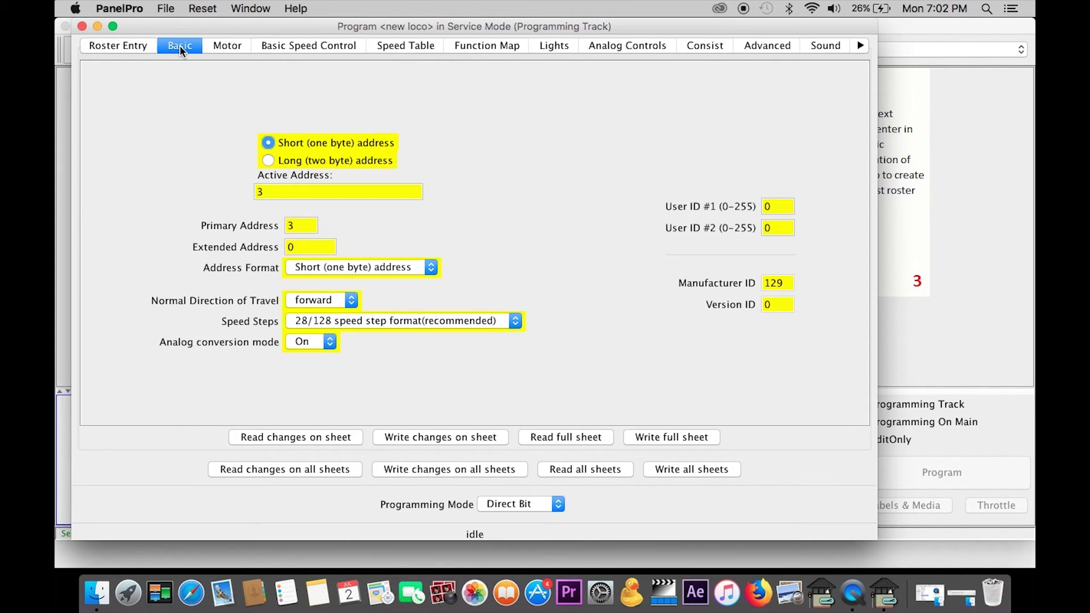
{"action": "left_click", "coordinate": [269, 160]}
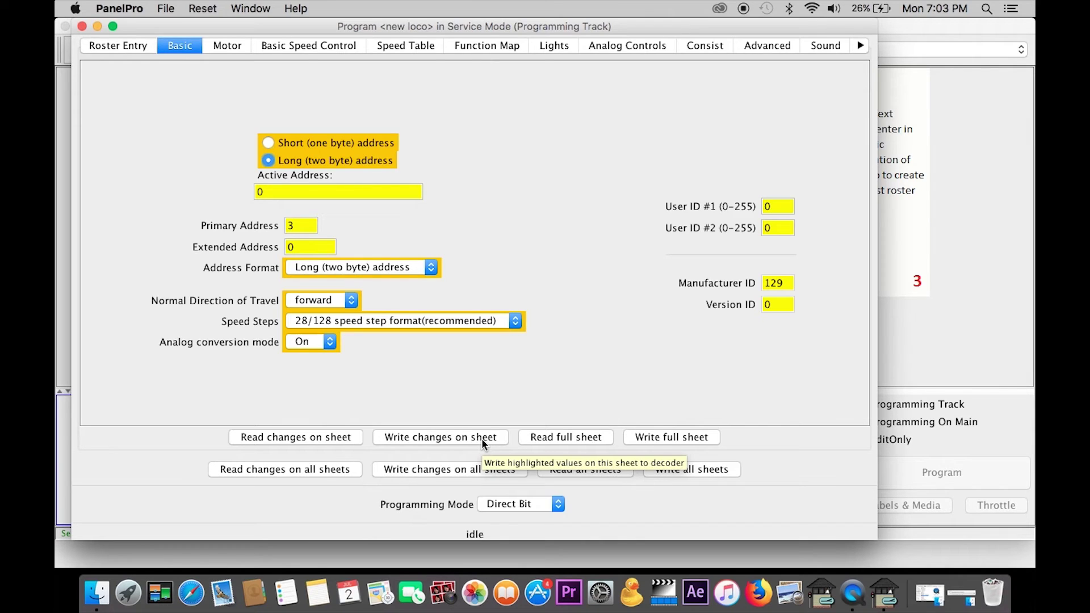
{"action": "left_click", "coordinate": [553, 438]}
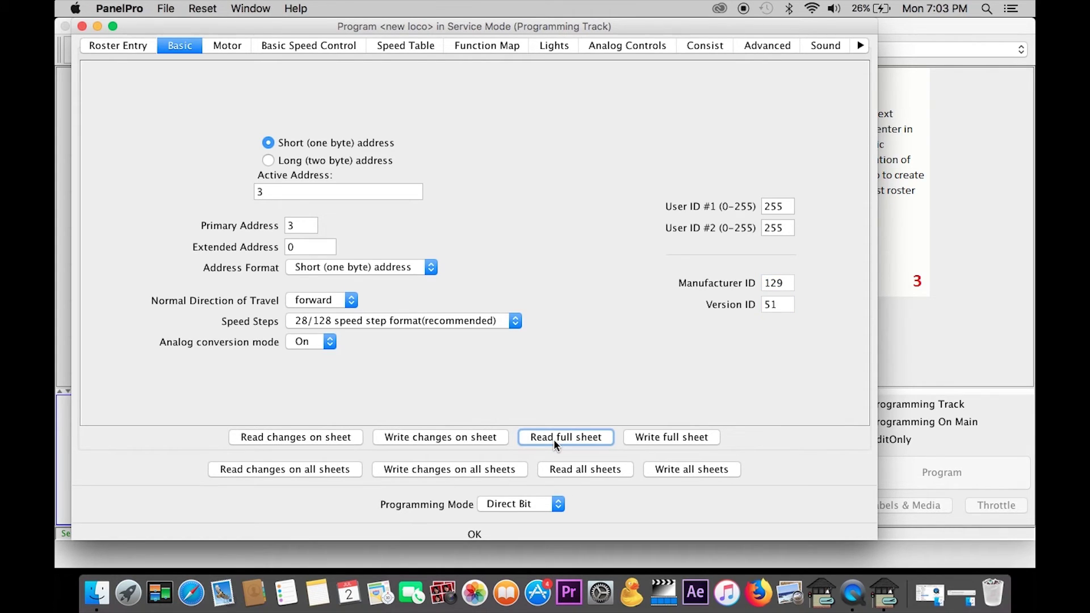
Switch the decoder to a long (two byte) address with extended address 8104 and write the sheet's changes
{"action": "left_click", "coordinate": [268, 160]}
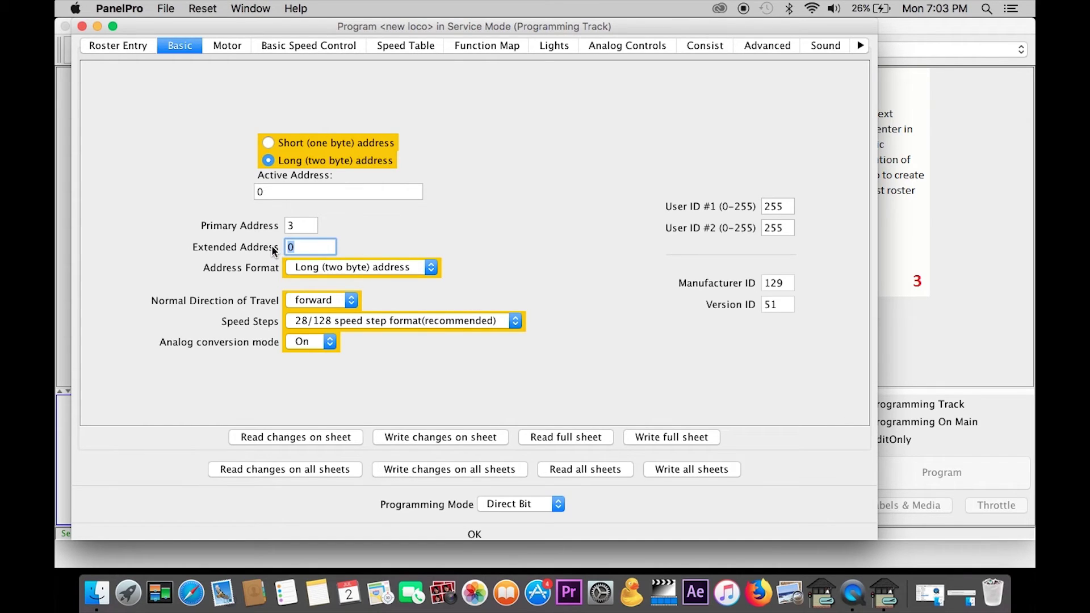
{"action": "type", "text": "104"}
{"action": "left_click", "coordinate": [444, 438]}
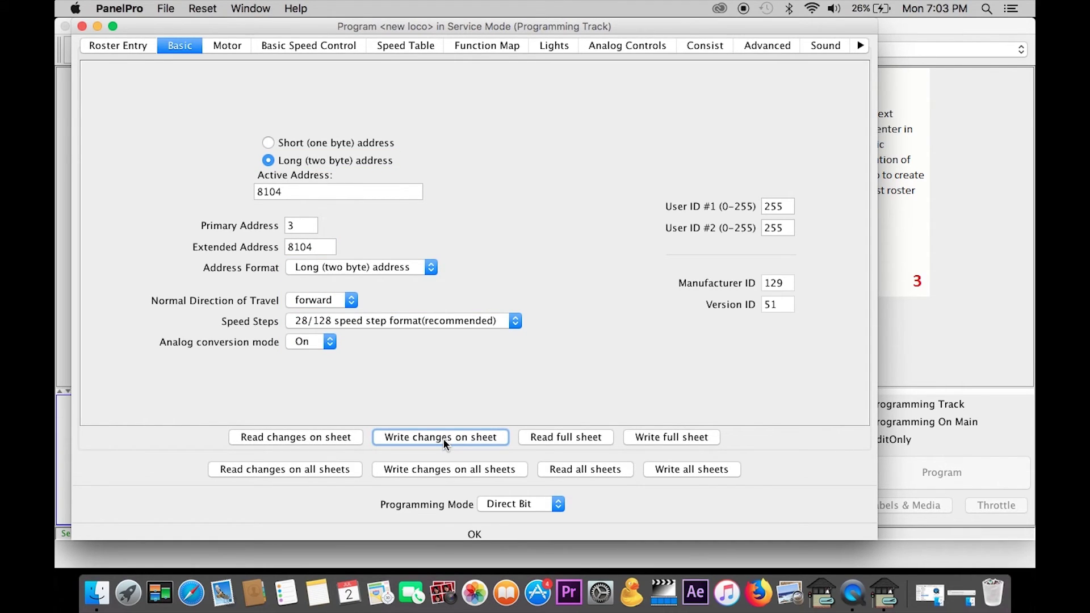
Save the locomotive's entry to the roster and close the programmer window
{"action": "left_click", "coordinate": [112, 47]}
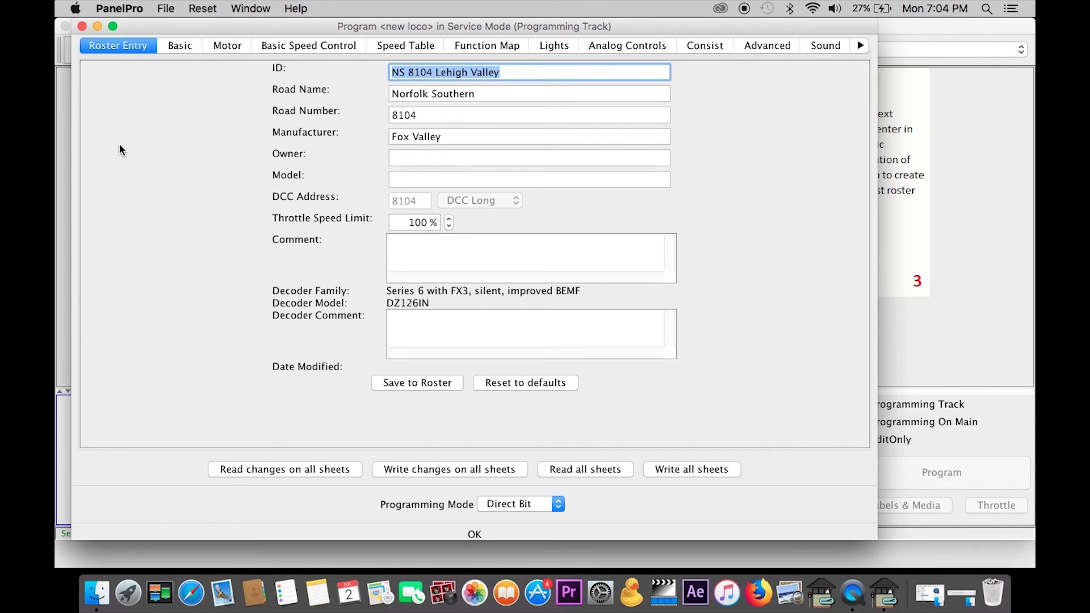
{"action": "left_click", "coordinate": [428, 383]}
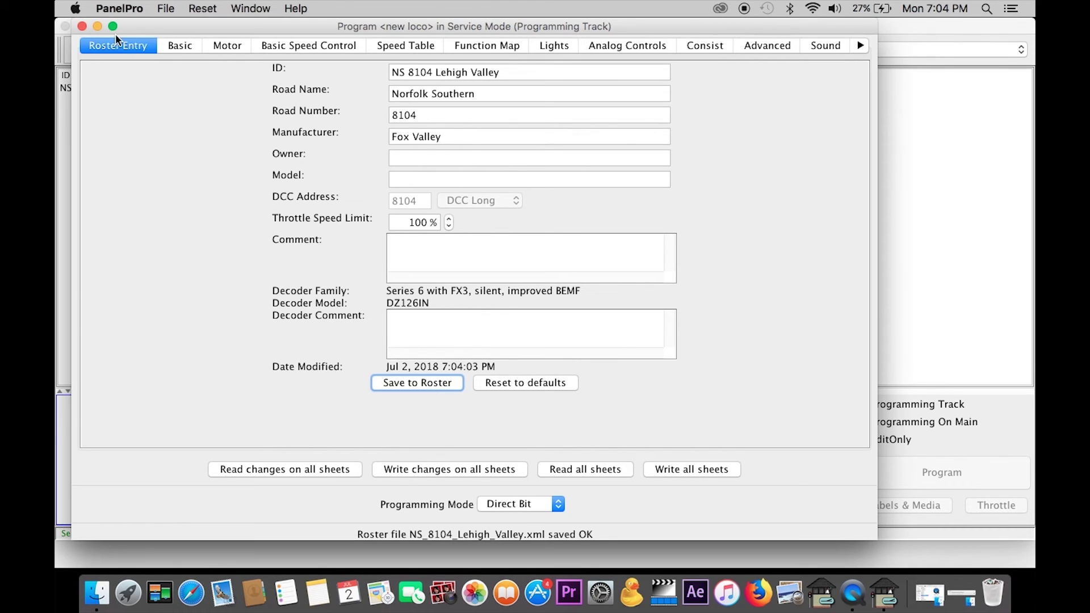
{"action": "left_click", "coordinate": [83, 26]}
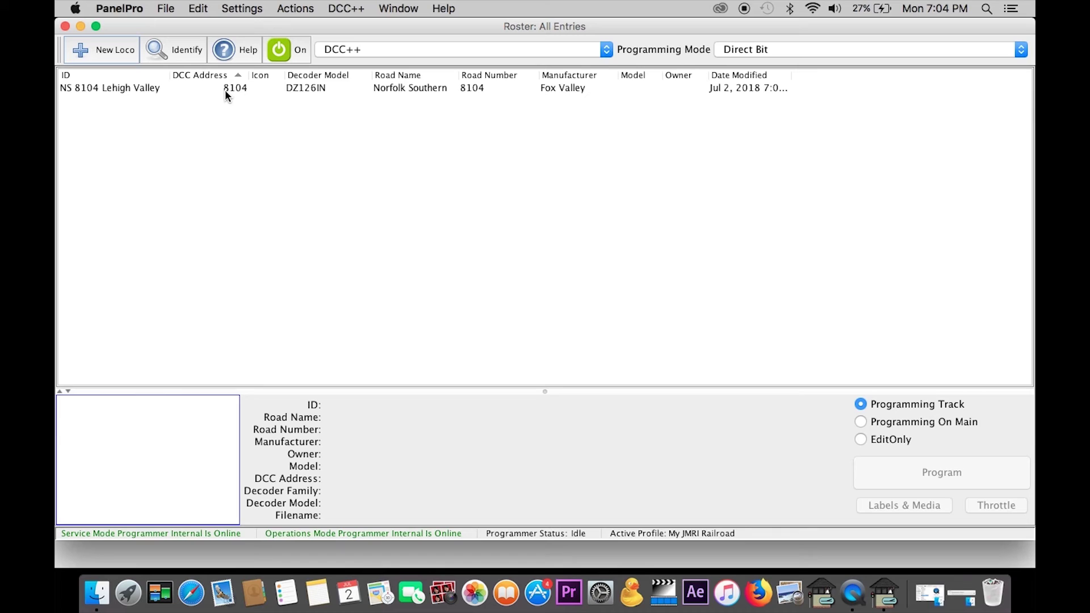
Open a throttle for the NS 8104 Lehigh Valley roster entry and switch on the locomotive's light
{"action": "left_click", "coordinate": [176, 89]}
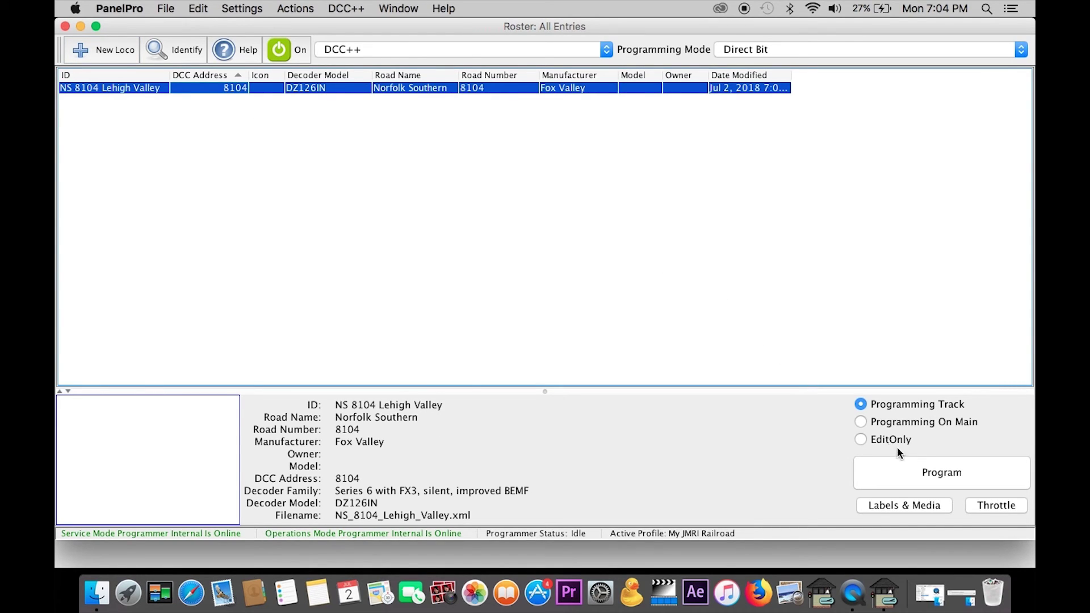
{"action": "left_click", "coordinate": [992, 506]}
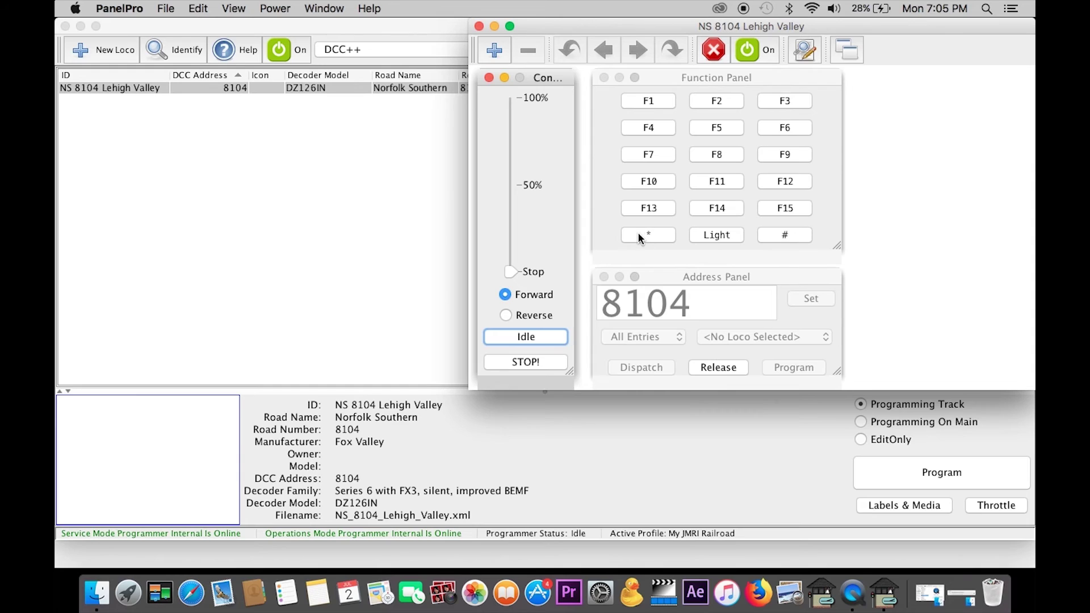
{"action": "left_click", "coordinate": [707, 236]}
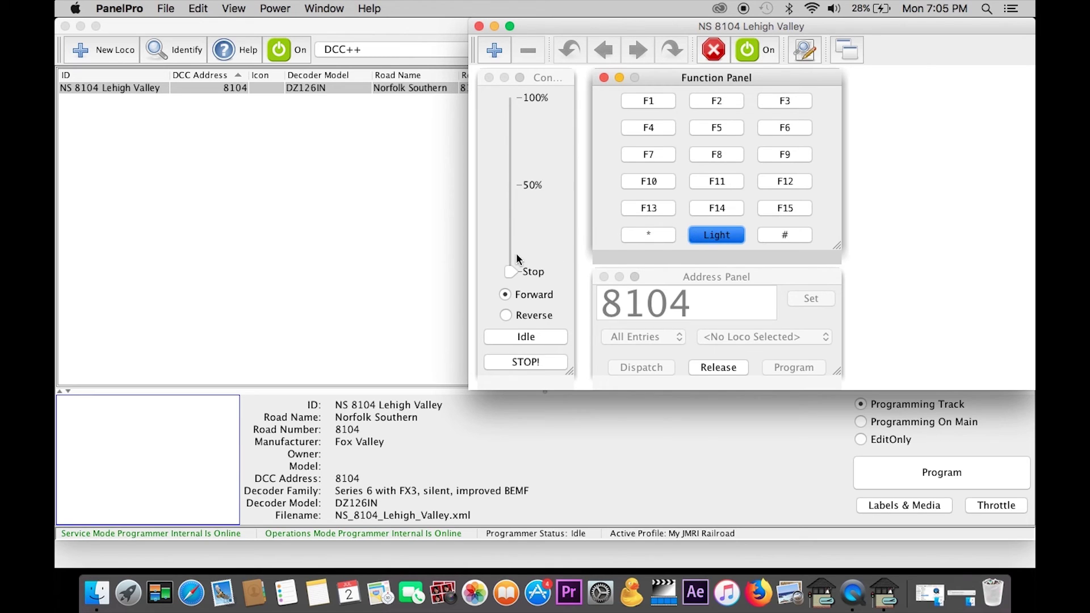
Run locomotive 8104 forward at about 20% speed, then bring it to an emergency stop
{"action": "left_click", "coordinate": [507, 272]}
{"action": "left_click_drag", "start_coordinate": [511, 271], "coordinate": [511, 238]}
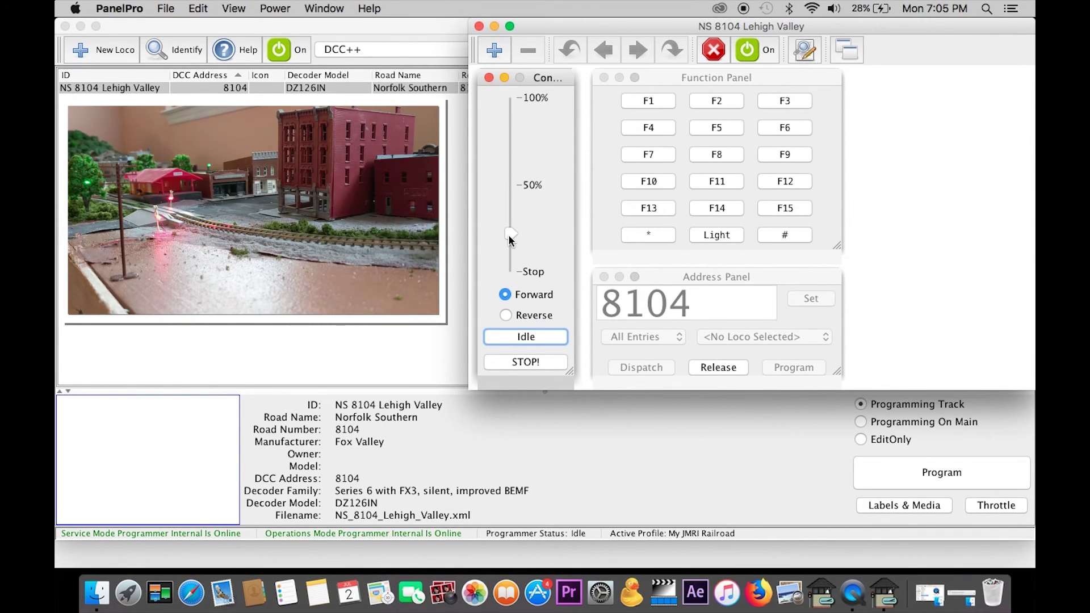
{"action": "left_click", "coordinate": [518, 360]}
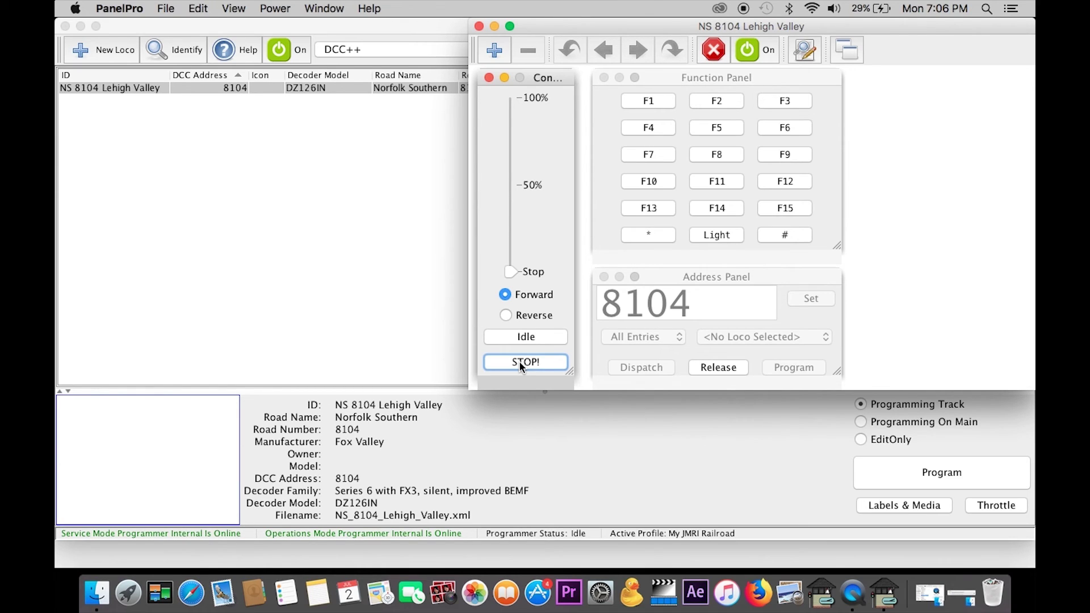
Return to the roster window and start the WiThrottle server
{"action": "left_click", "coordinate": [198, 180]}
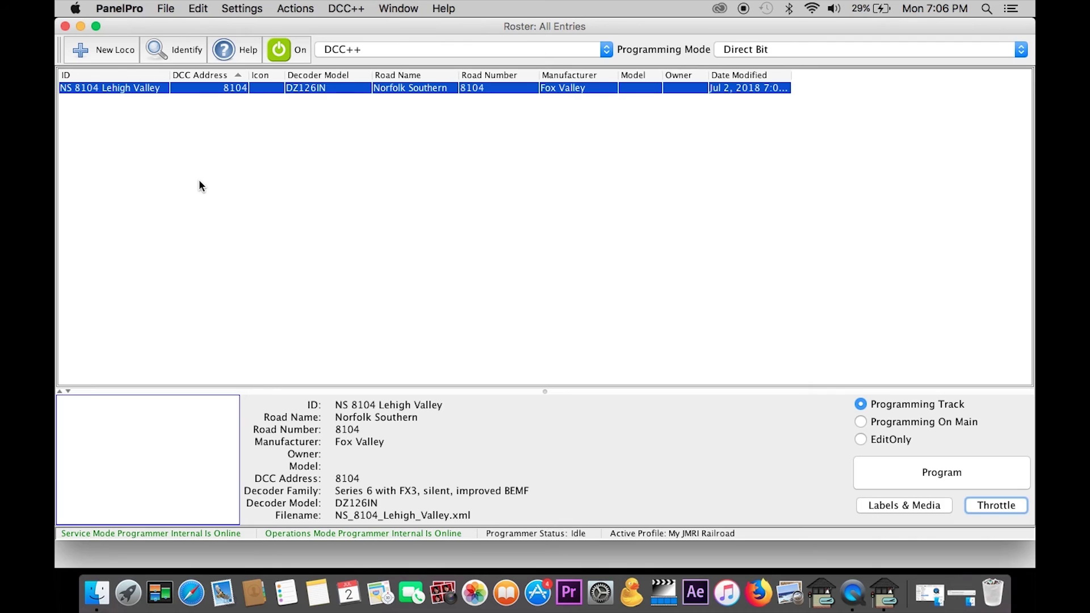
{"action": "left_click", "coordinate": [294, 10]}
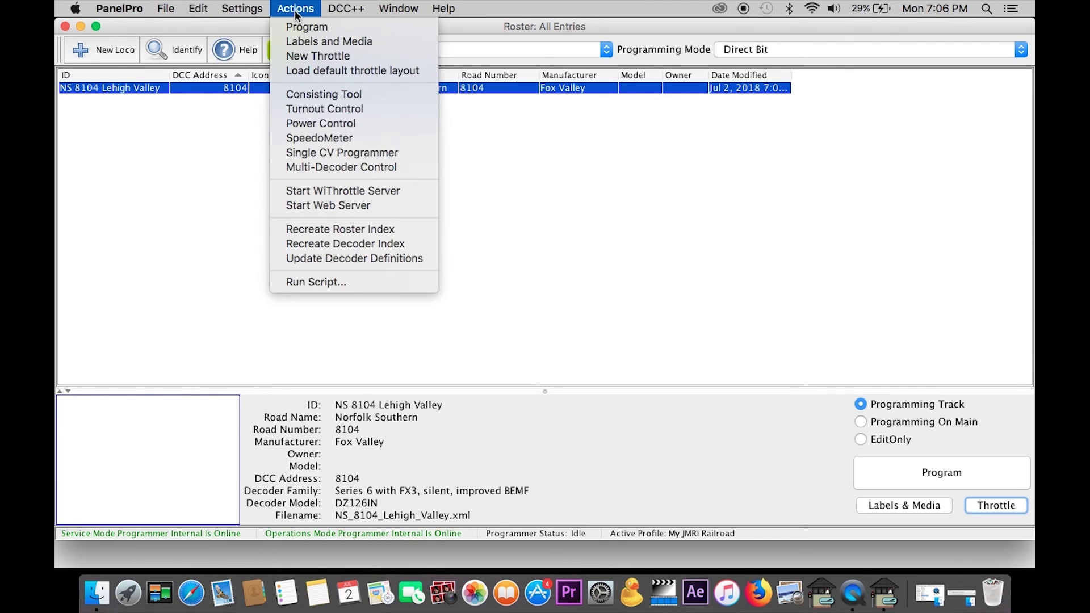
{"action": "left_click", "coordinate": [305, 192]}
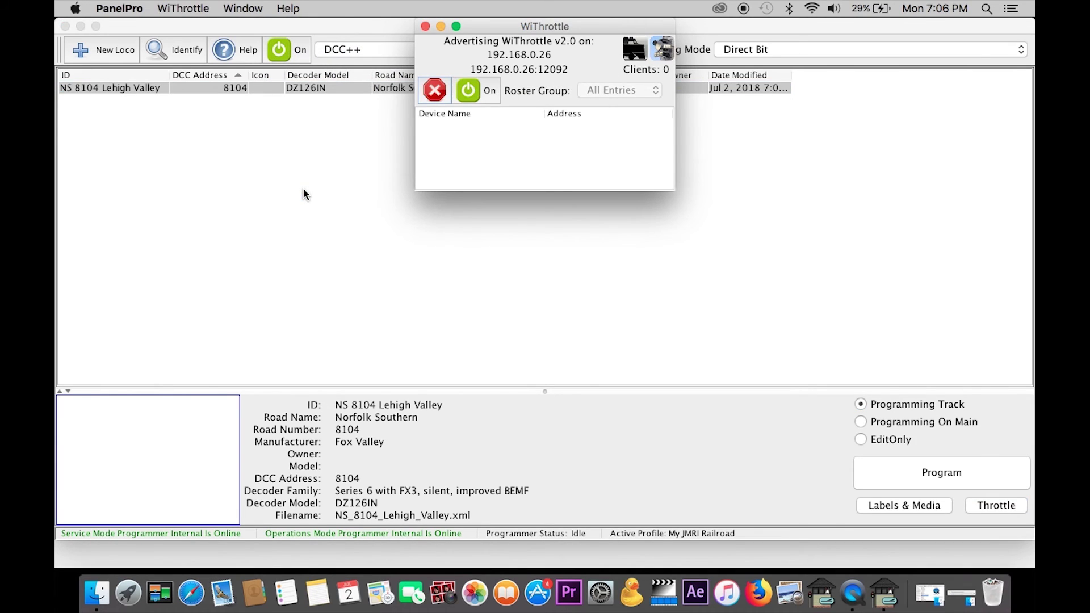